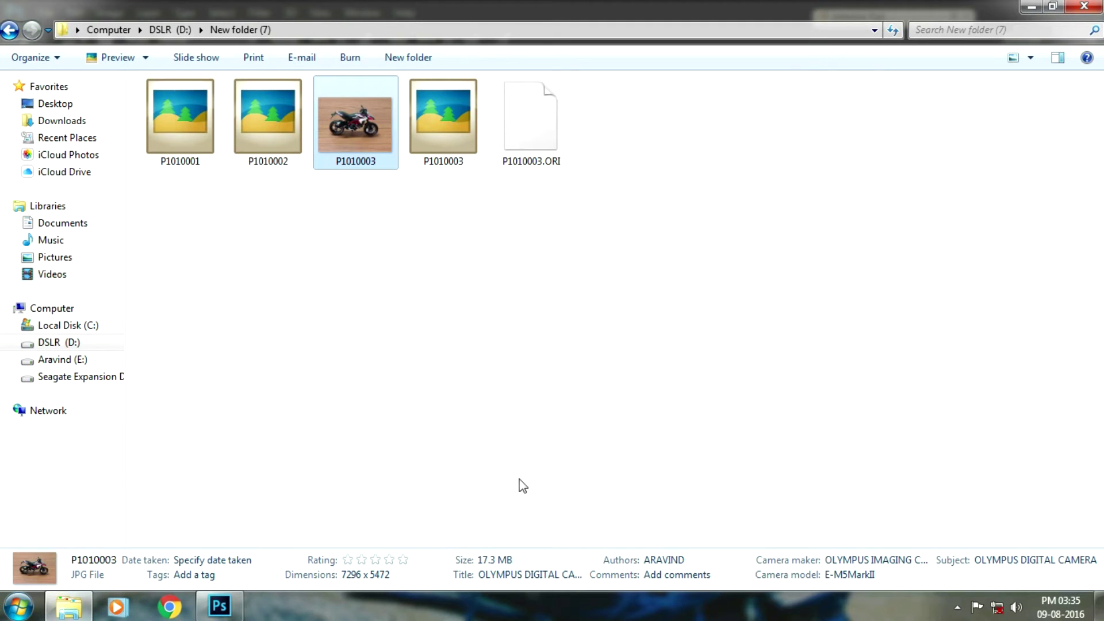
Open the ORF raw file P1010003 from New folder (7) in Photoshop's Camera Raw.
mouse_move(436, 167)
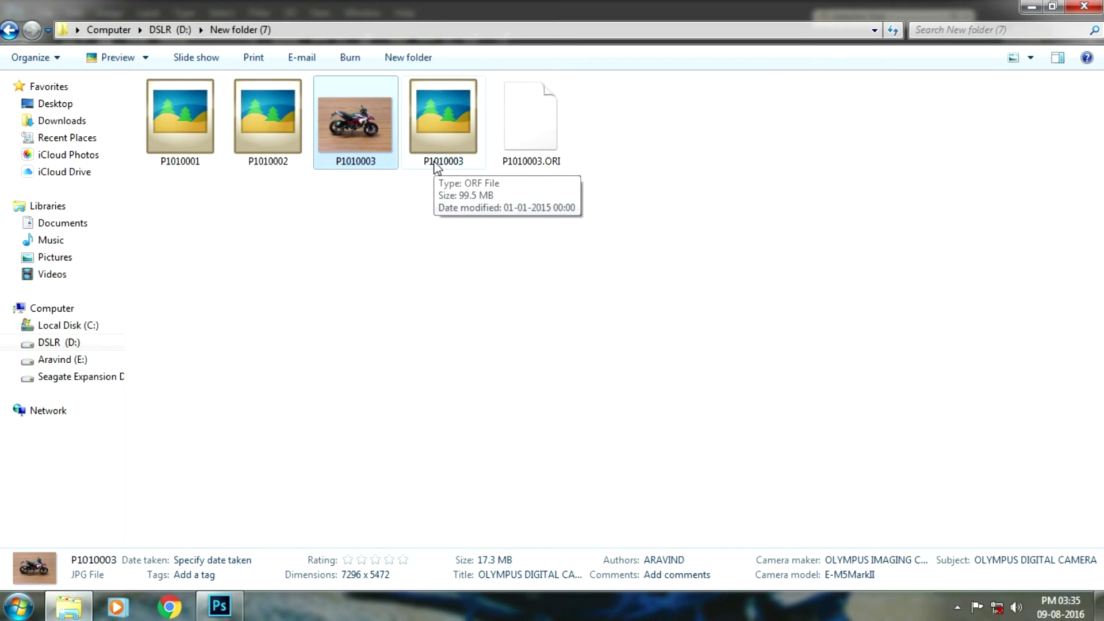
click(435, 166)
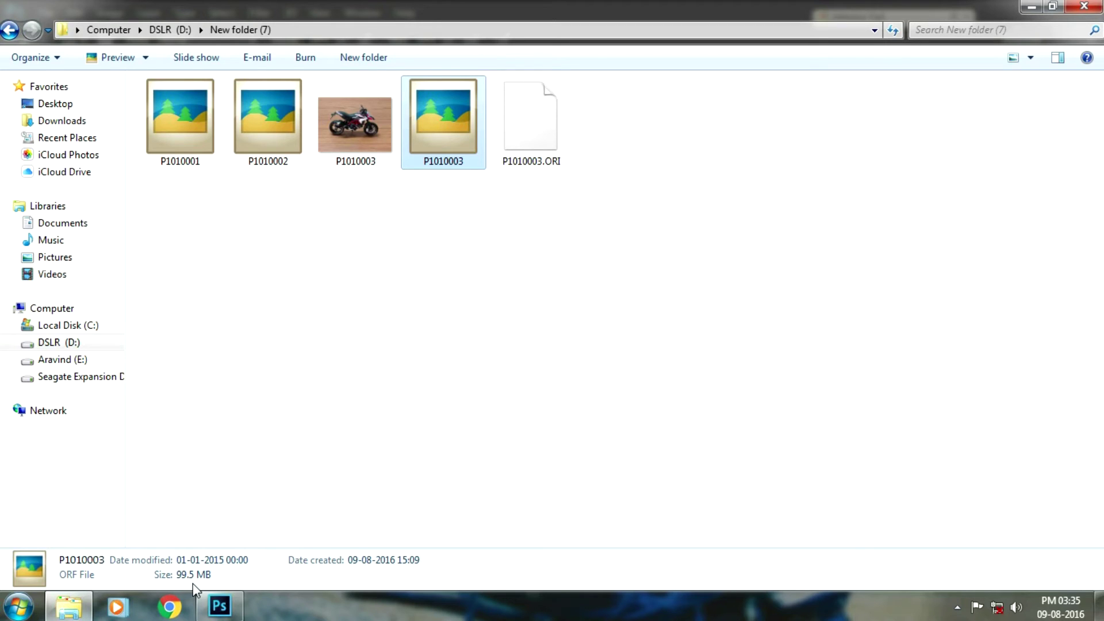
drag(443, 138, 354, 423)
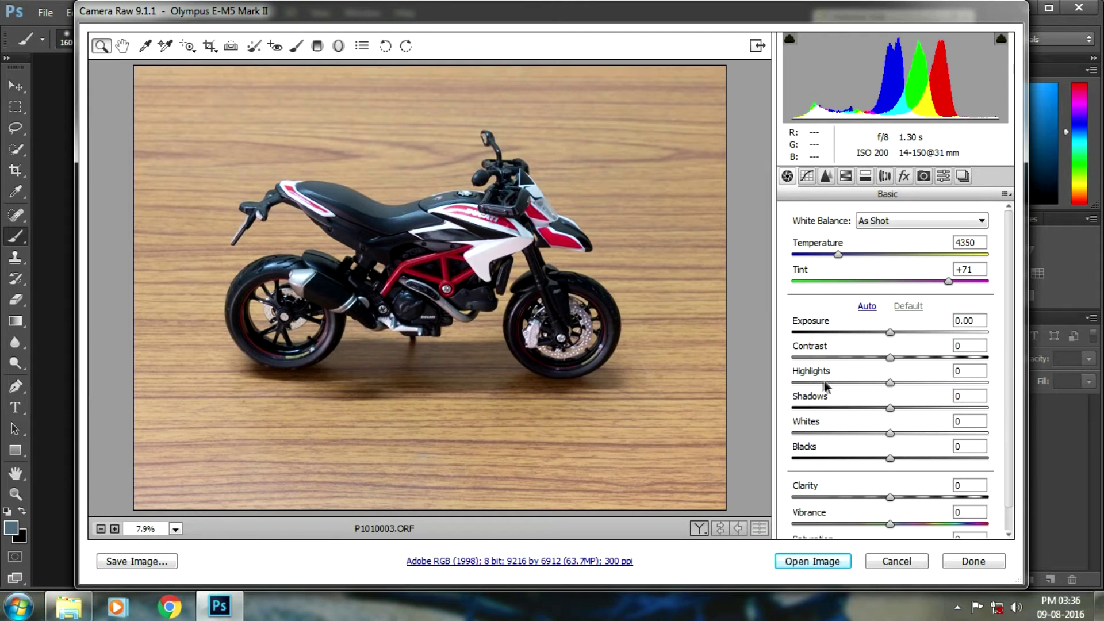
Examine the motorcycle's tank, fairing, handlebar and frame up close for detail, and return to the fitted view.
click(480, 215)
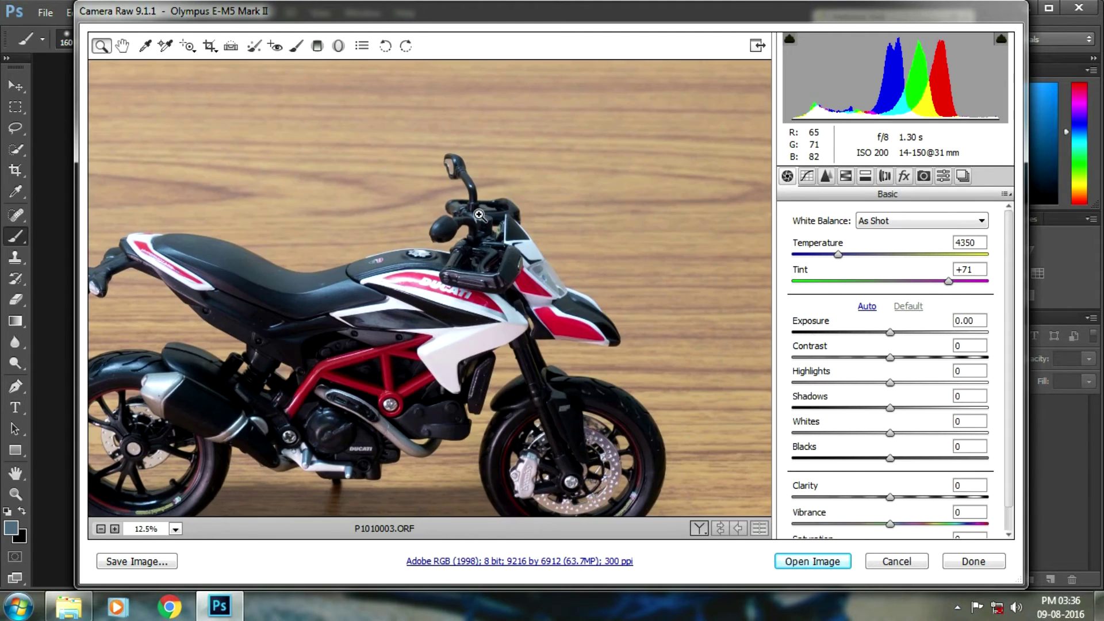
click(480, 215)
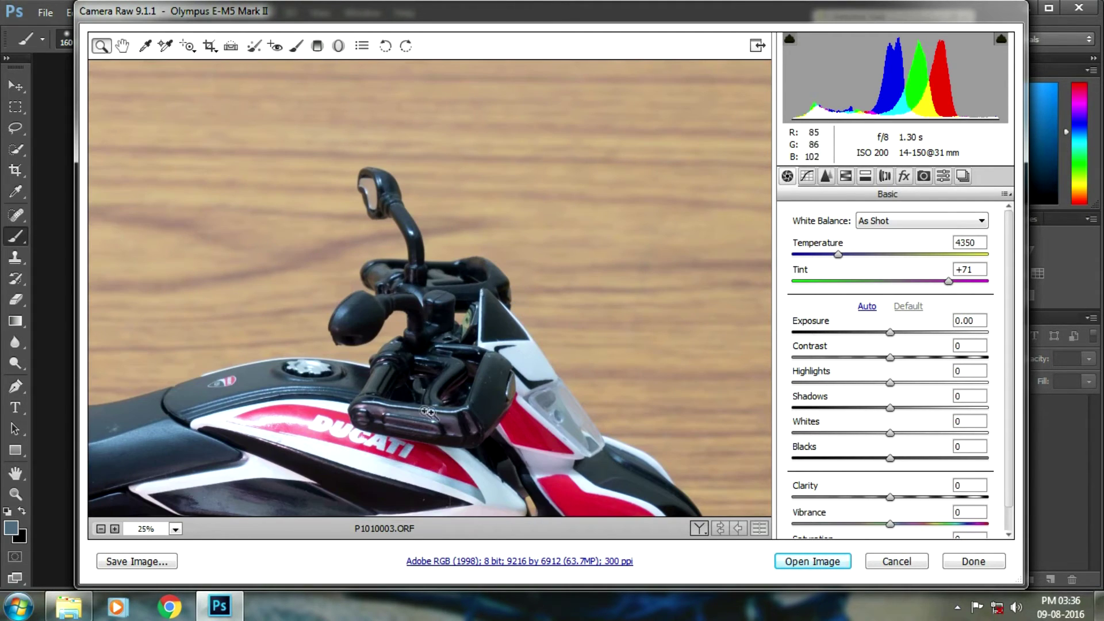
drag(423, 376, 524, 218)
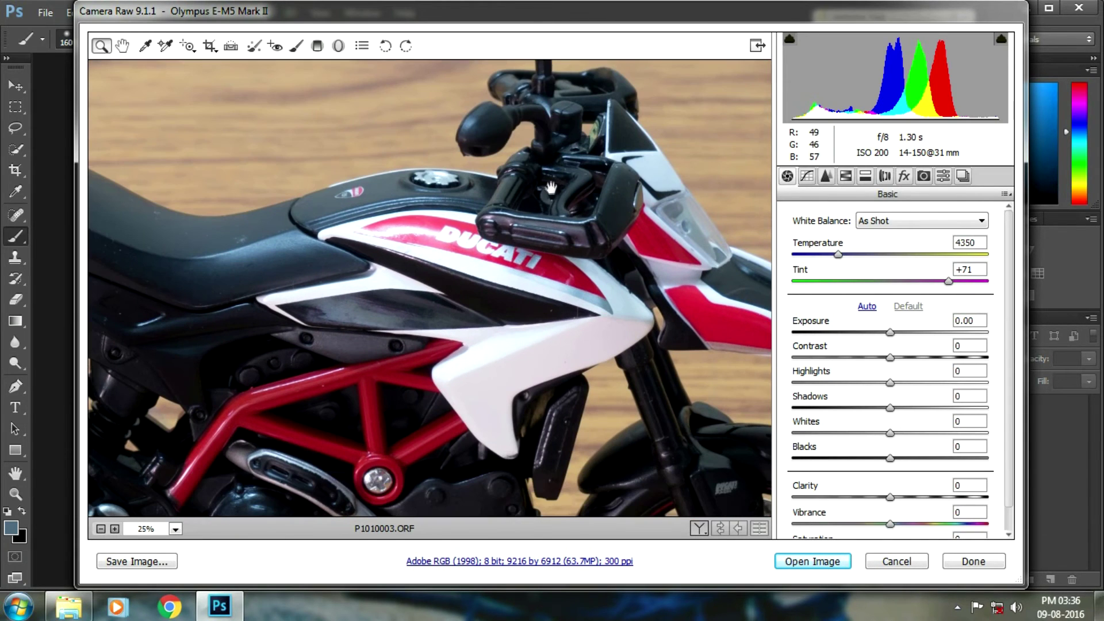
drag(650, 358, 611, 228)
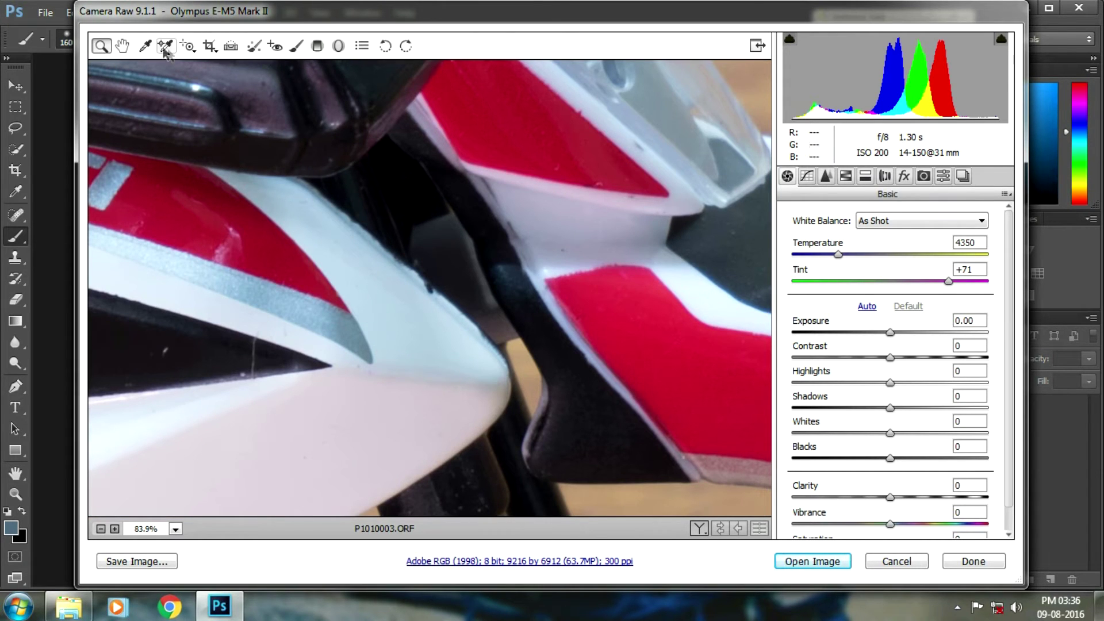
key(alt)
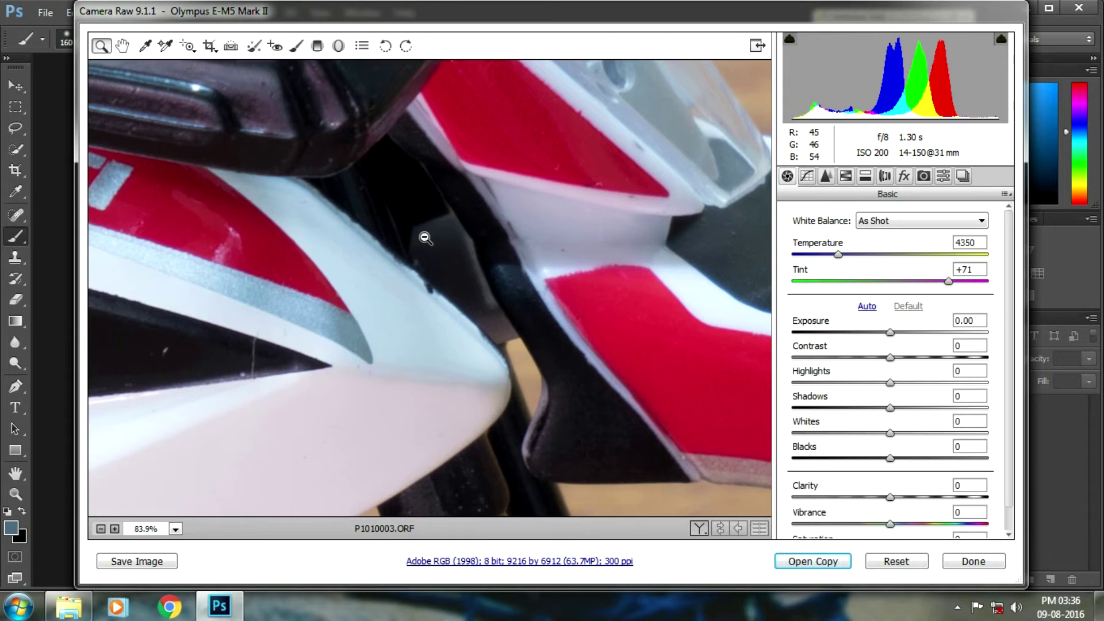
alt+click(425, 237)
alt+click(426, 238)
drag(362, 328, 598, 217)
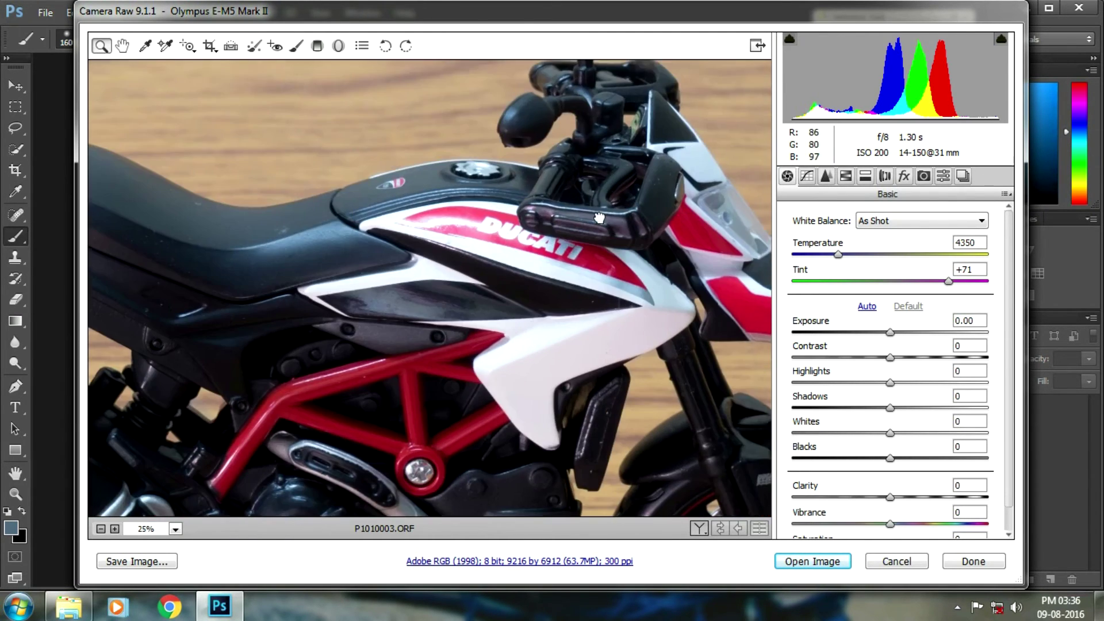
drag(345, 448, 466, 166)
drag(224, 227, 311, 458)
drag(431, 256, 231, 402)
click(502, 350)
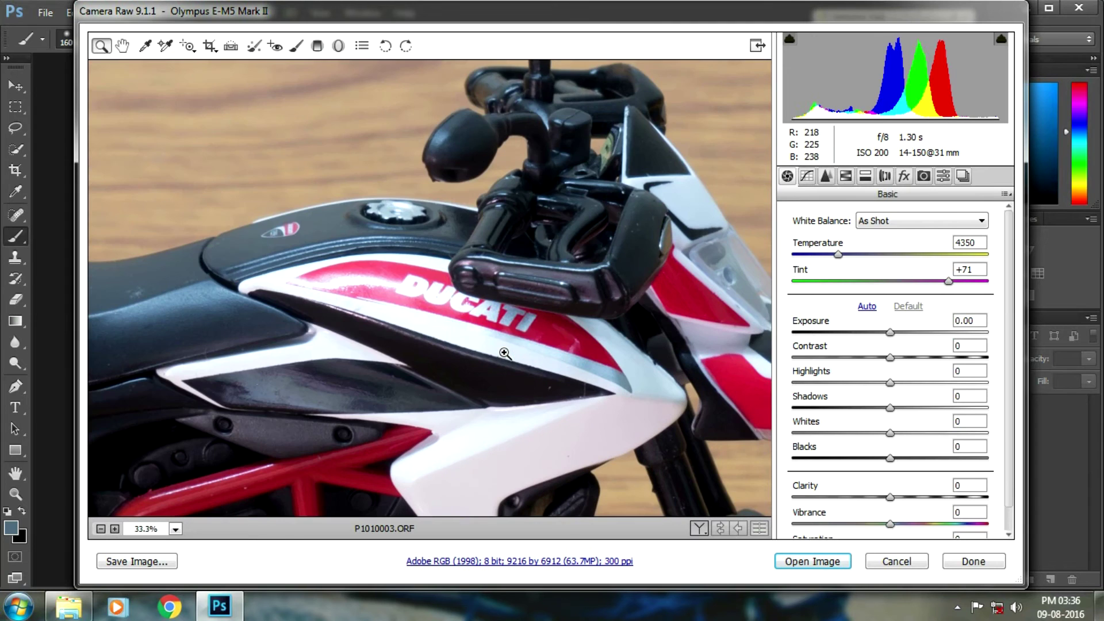
click(516, 350)
drag(404, 254, 389, 402)
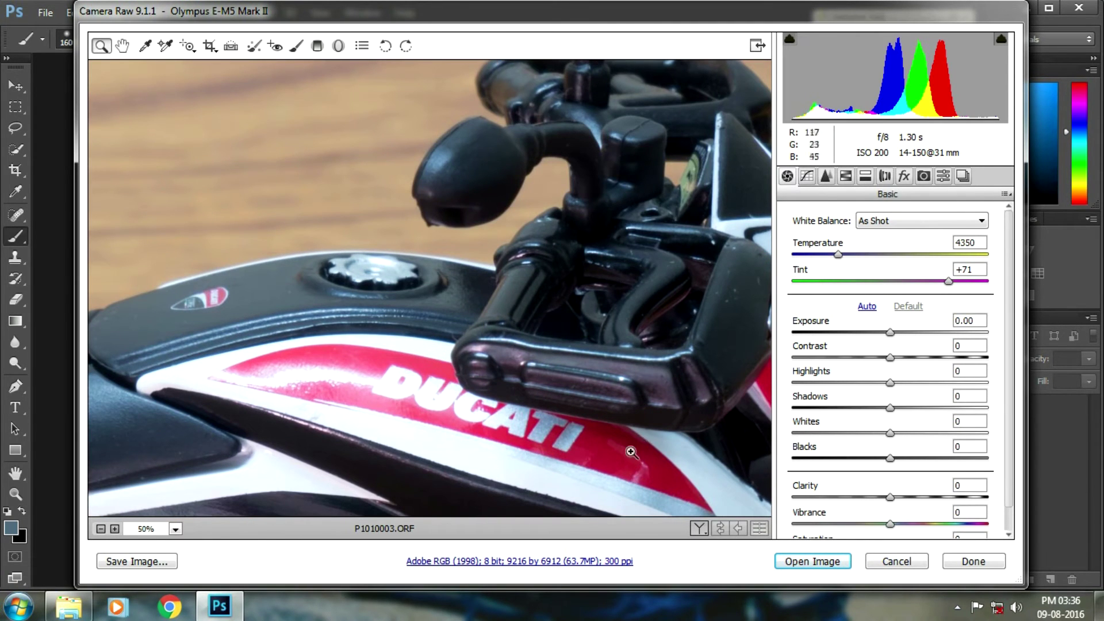
right_click(483, 311)
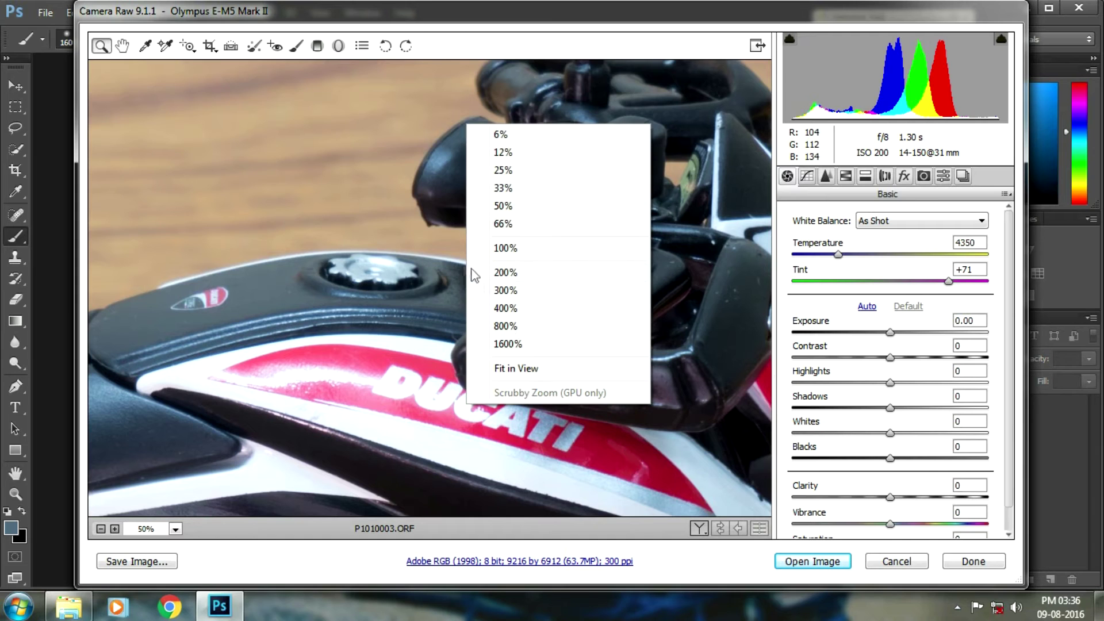
click(525, 370)
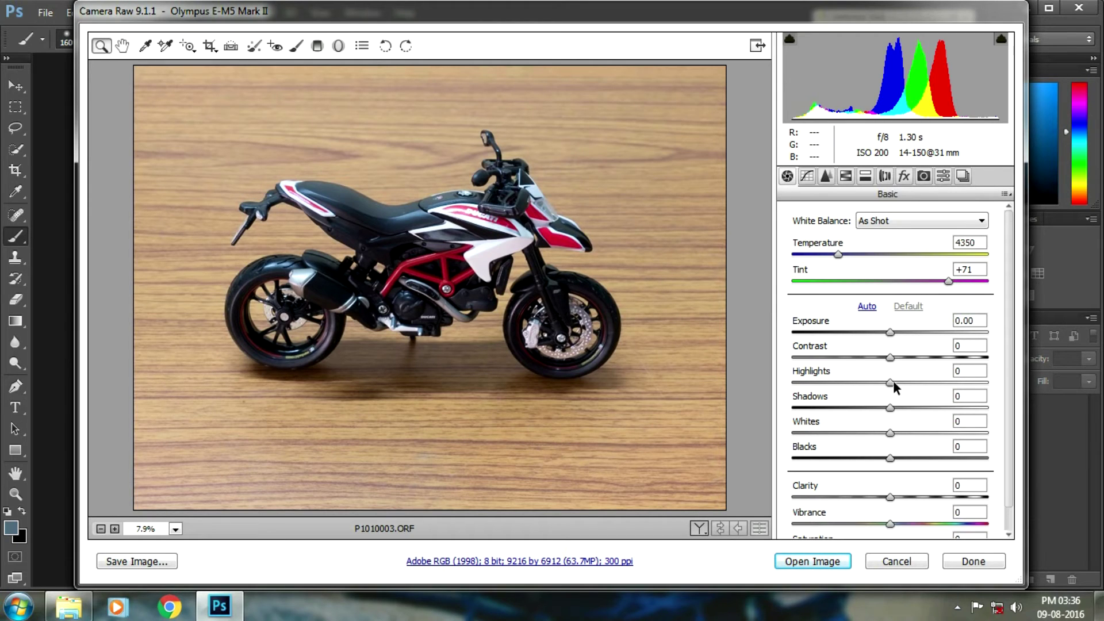
Set the photo's Highlights to -75, Contrast to +33 and Shadows to +11.
drag(889, 383, 816, 385)
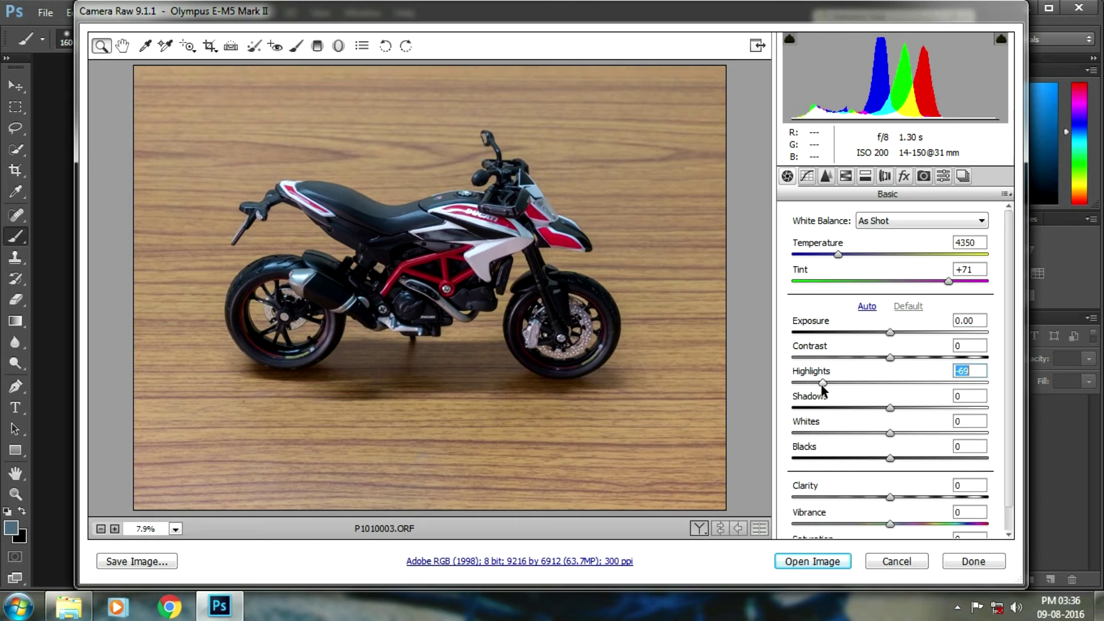
drag(891, 357, 922, 357)
drag(892, 408, 900, 409)
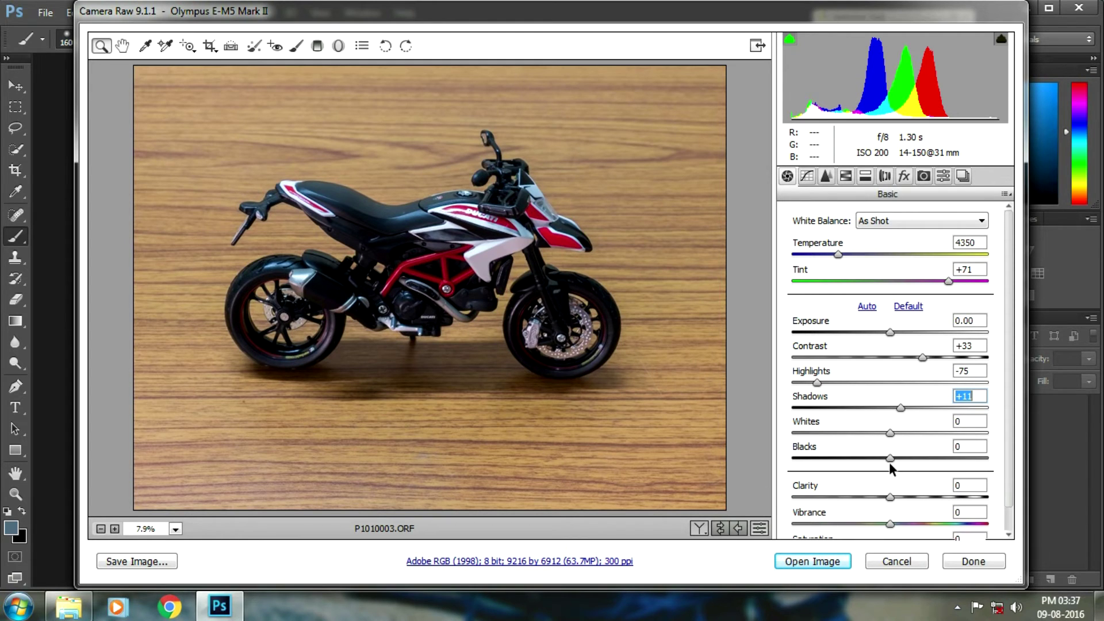
Set Whites to +20 and Blacks to -24, using the clipping preview as a guide.
alt+click(890, 431)
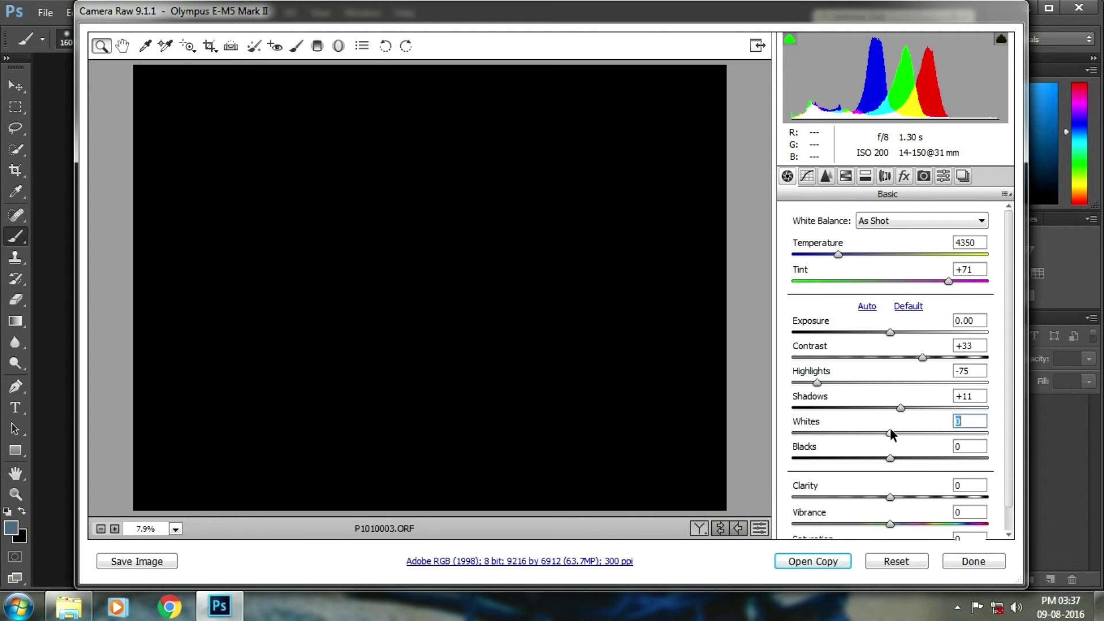
drag(895, 431, 909, 430)
key(alt)
drag(892, 457, 868, 452)
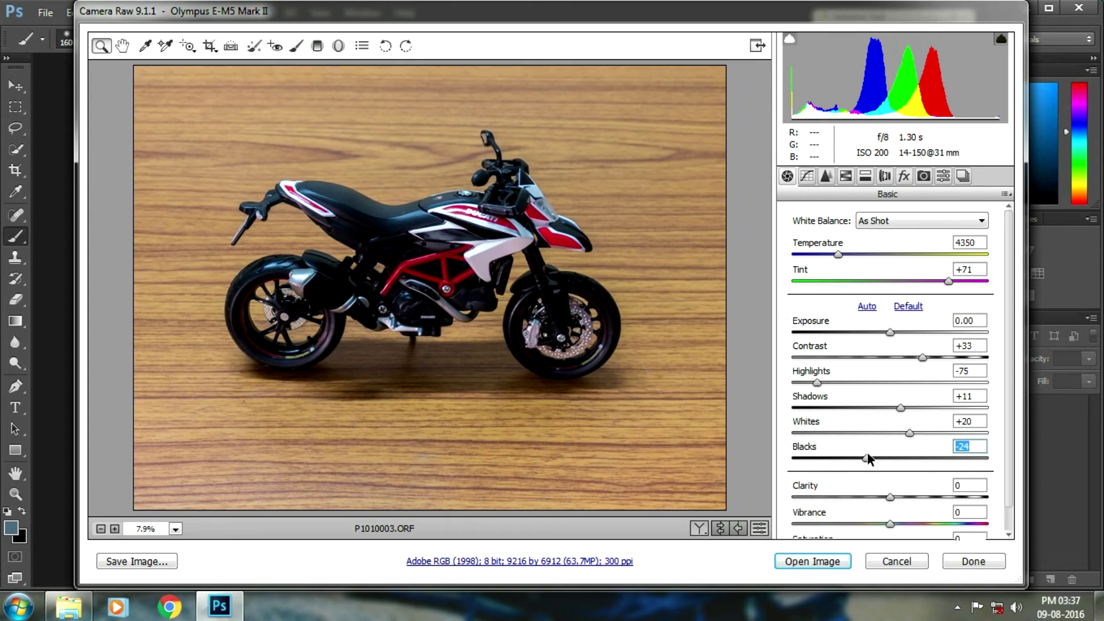
Set the photo's Vibrance to +43 and Clarity to +10.
drag(893, 525, 904, 501)
click(891, 497)
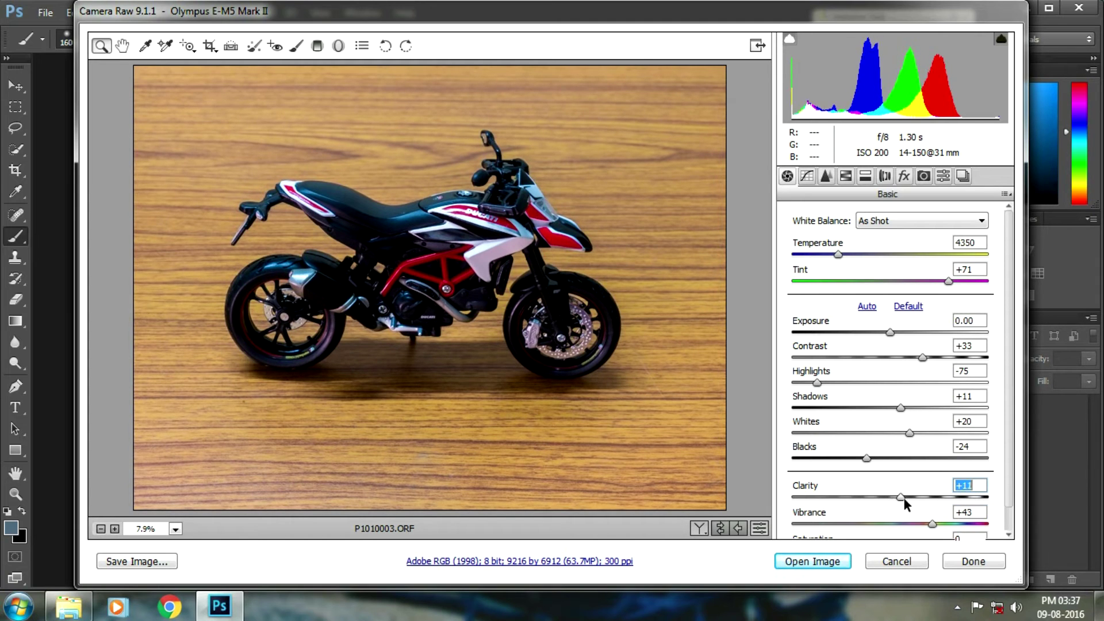
scroll(904, 501, down, 1)
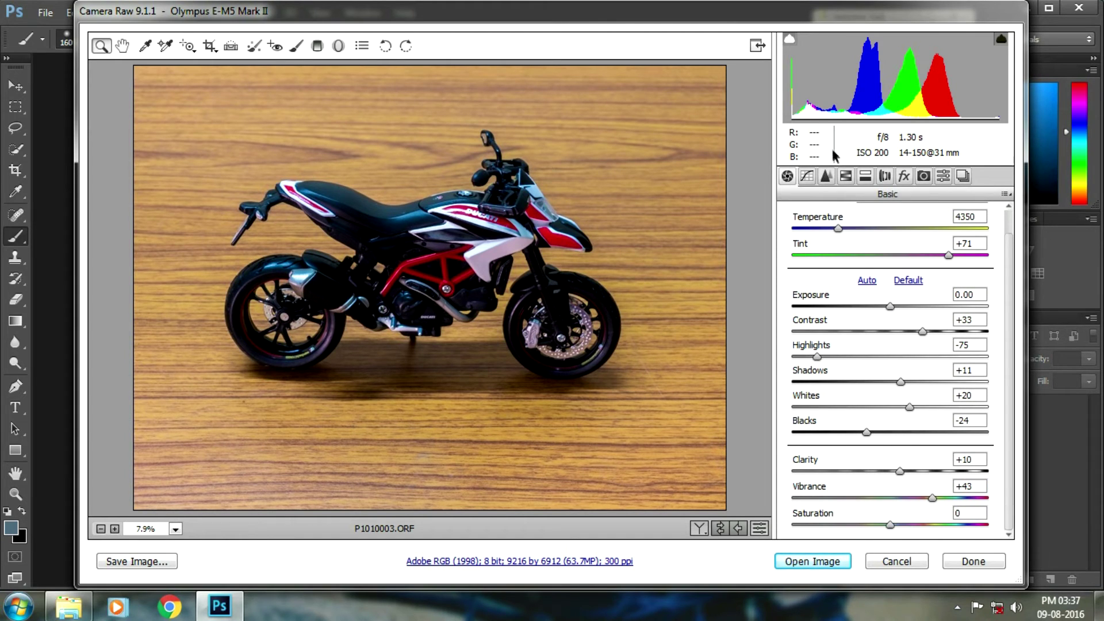
Sharpen the photo with an Amount of 43 and a Masking of 49.
click(808, 176)
click(827, 177)
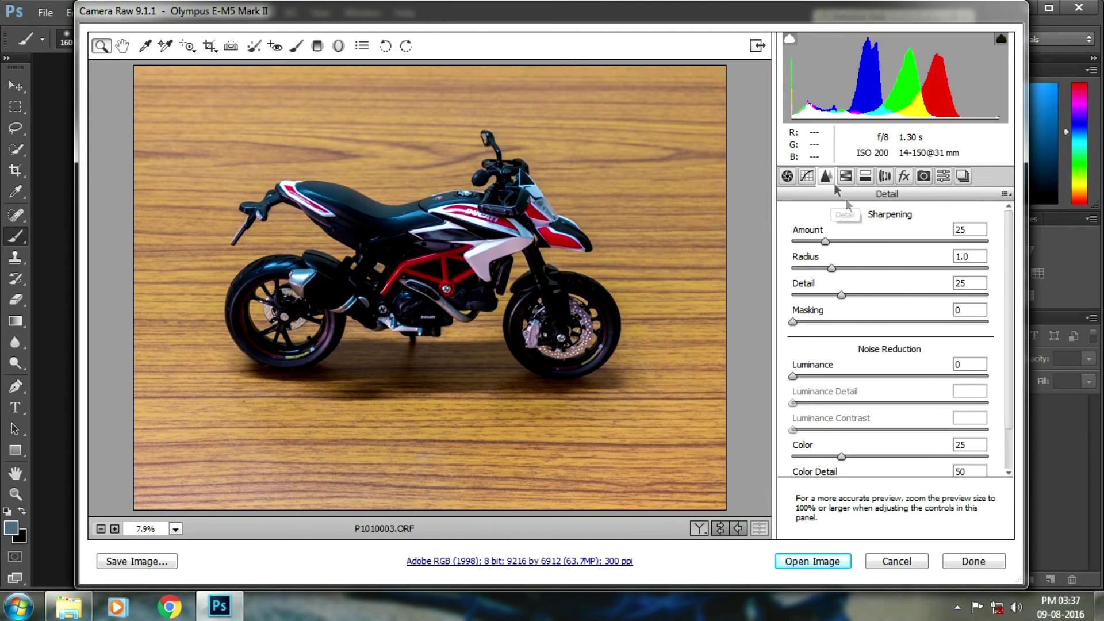
drag(826, 241, 845, 244)
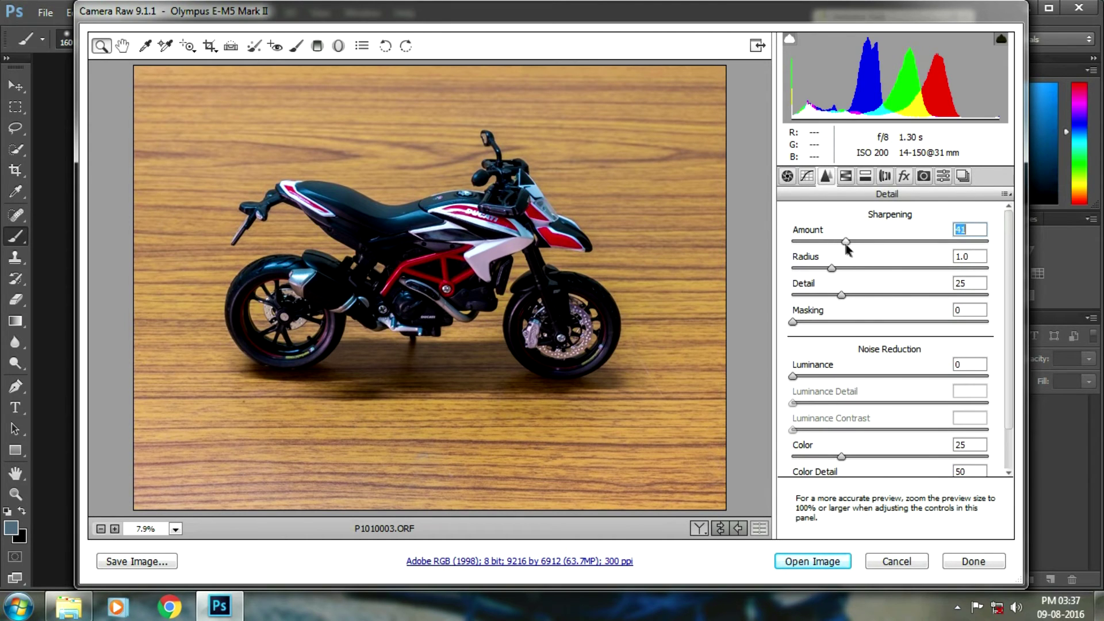
key(alt)
drag(793, 322, 887, 322)
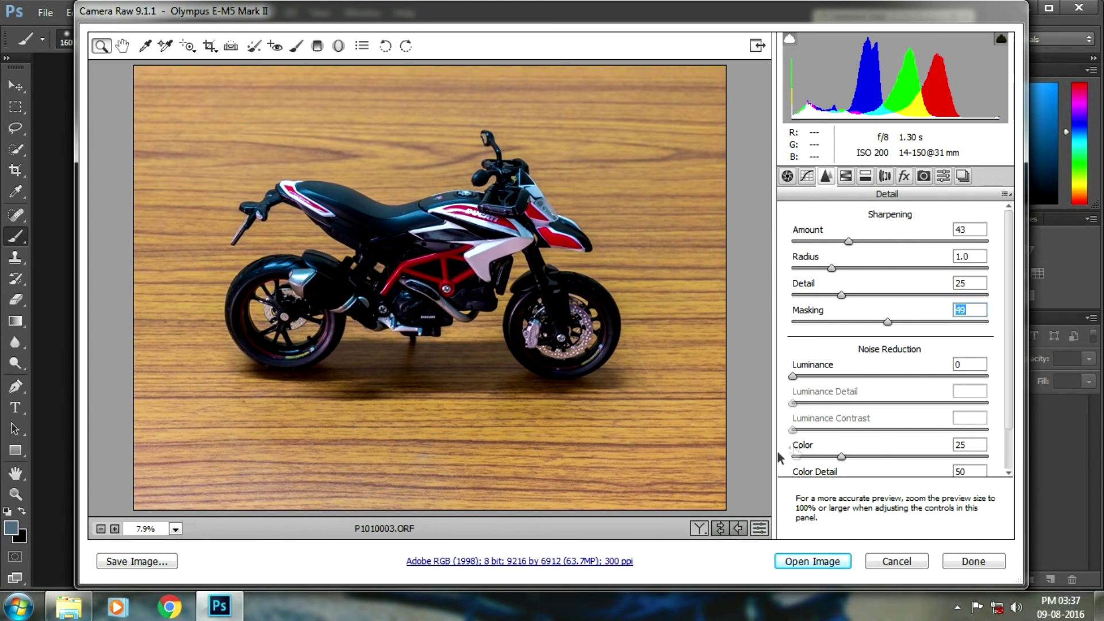
Enable lens profile corrections and remove chromatic aberration from the photo.
click(846, 176)
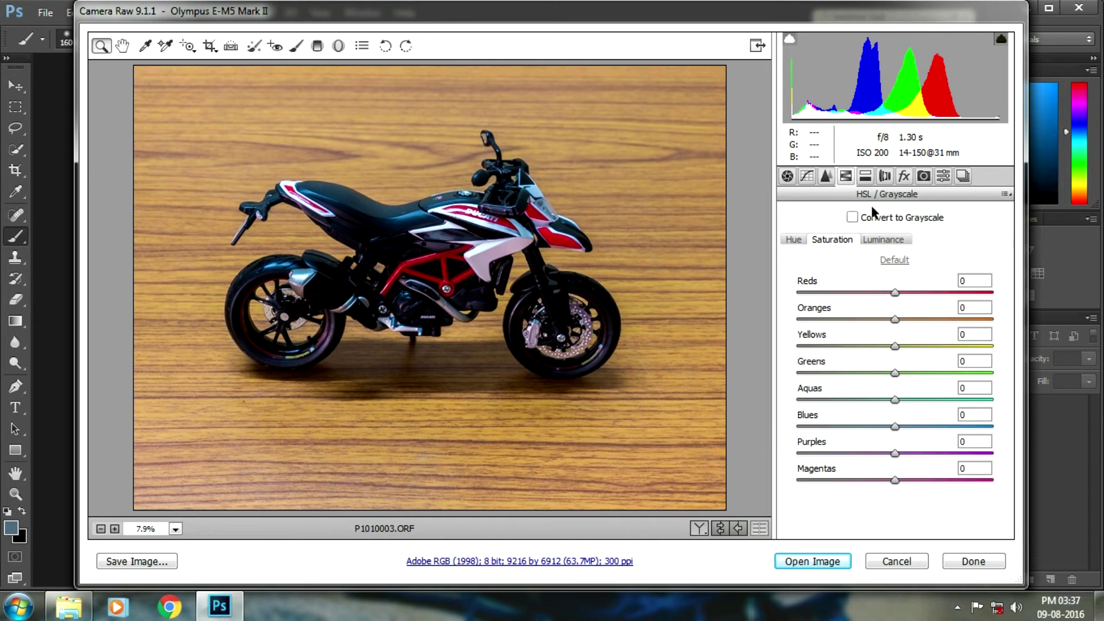
click(865, 176)
click(885, 176)
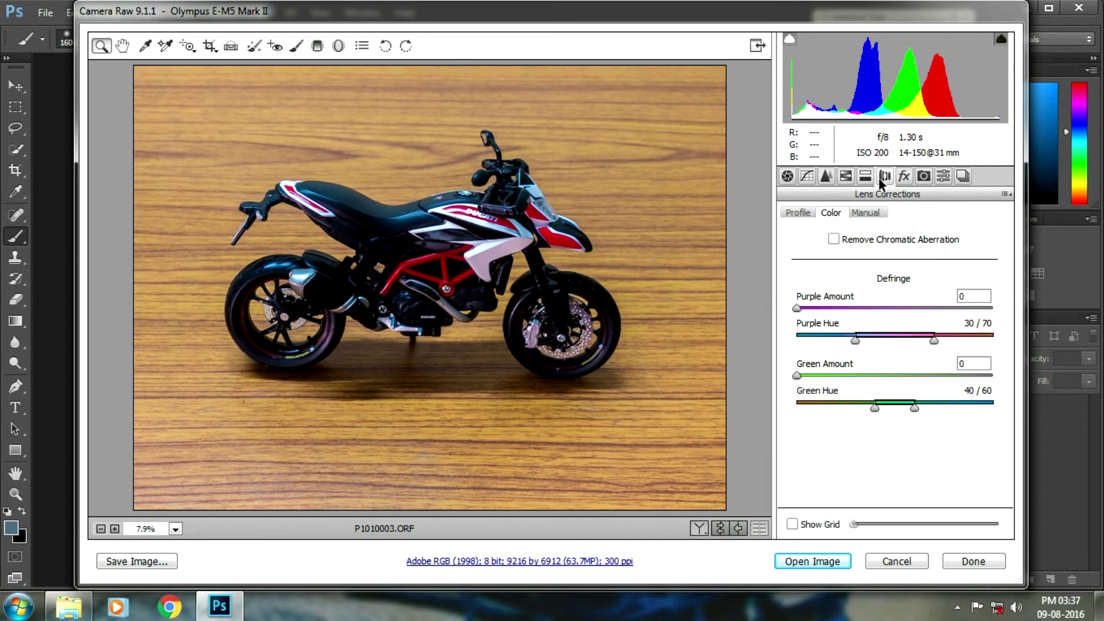
click(811, 214)
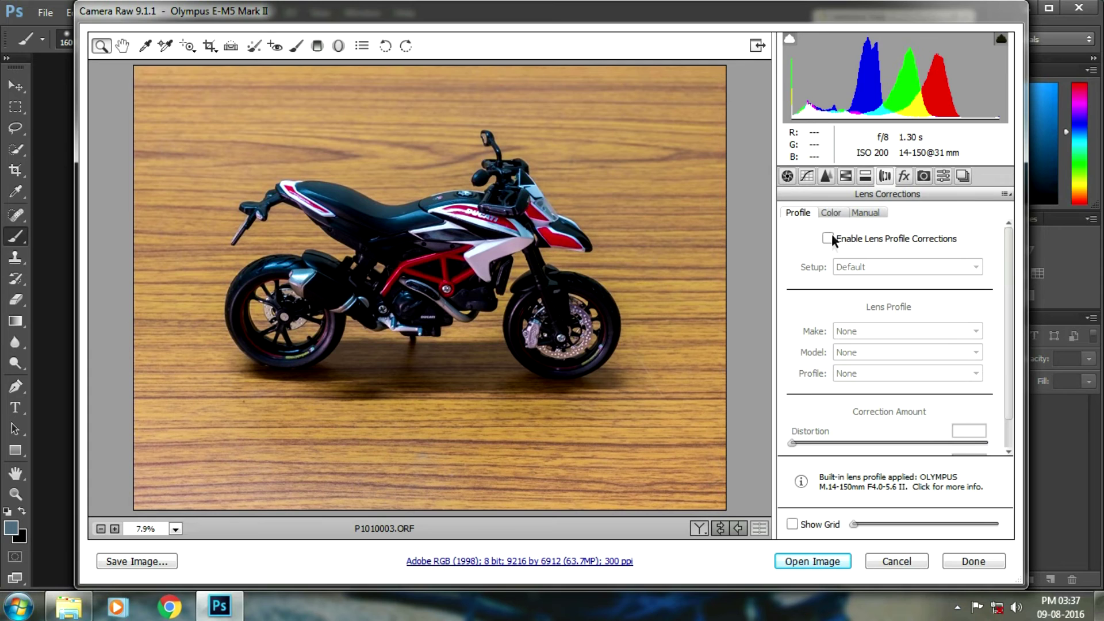
click(829, 238)
click(826, 213)
click(834, 238)
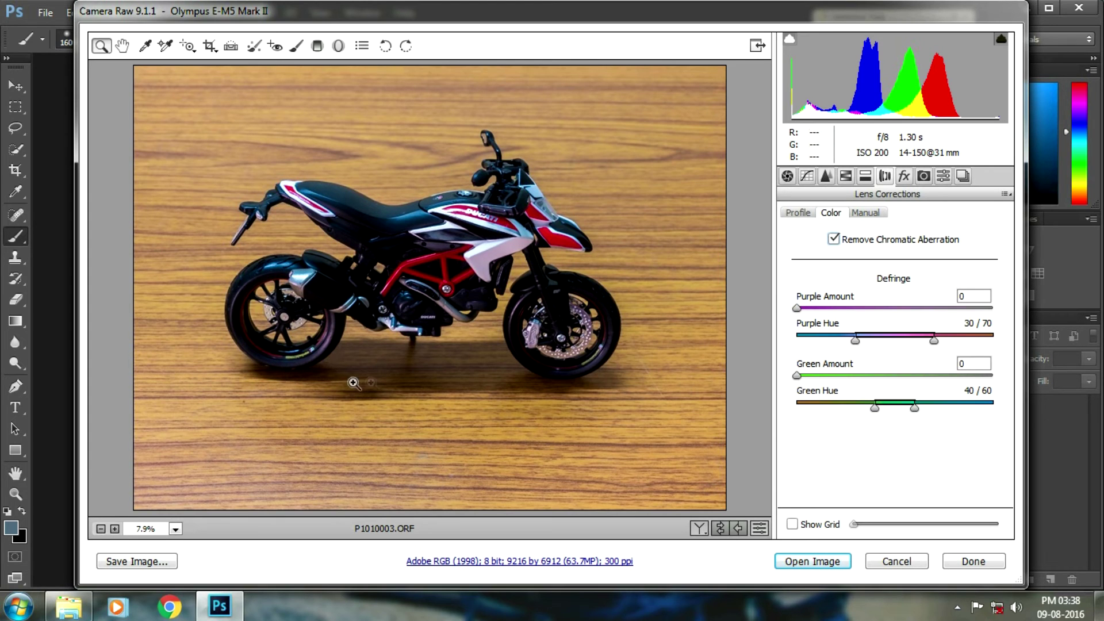
Inspect the rear wheel and the wood surface around it up close, and return to the fitted view.
click(293, 358)
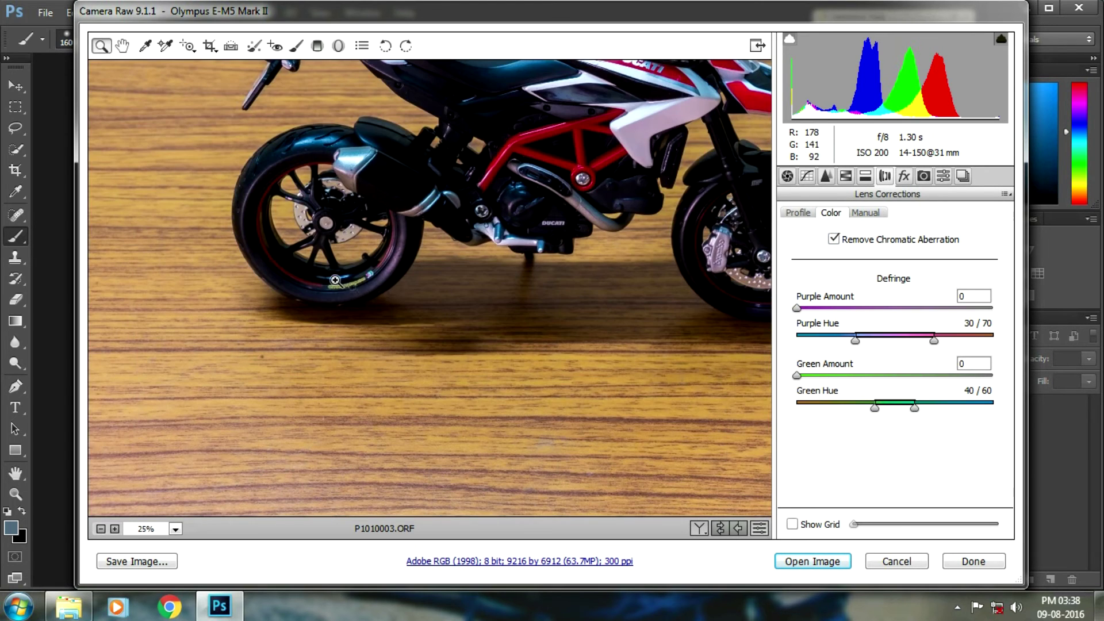
click(337, 282)
click(582, 130)
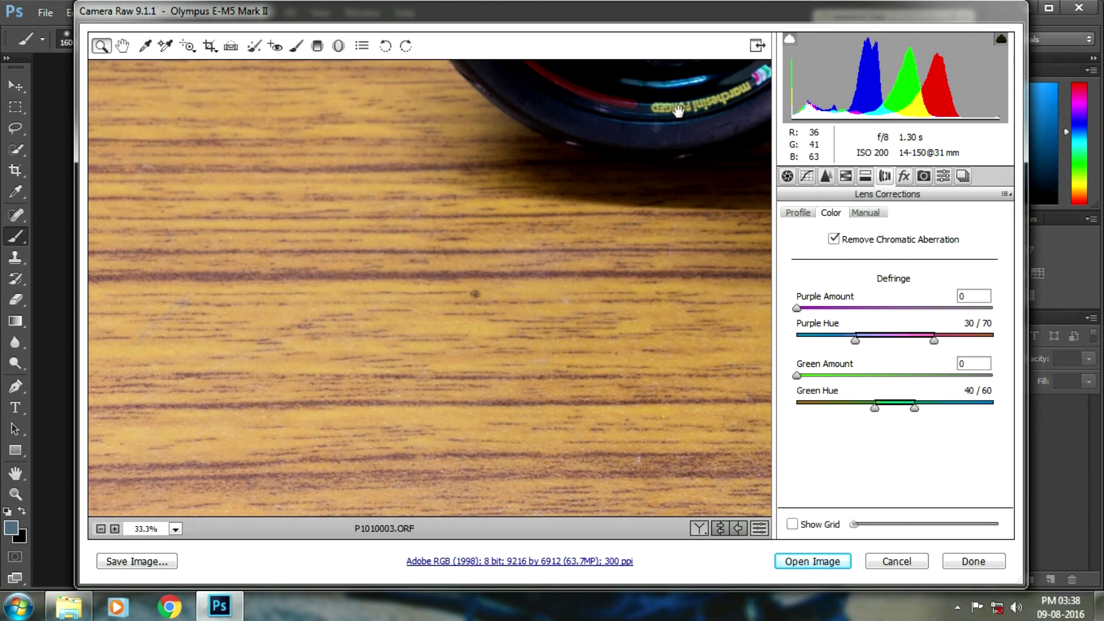
drag(582, 224, 434, 366)
right_click(454, 366)
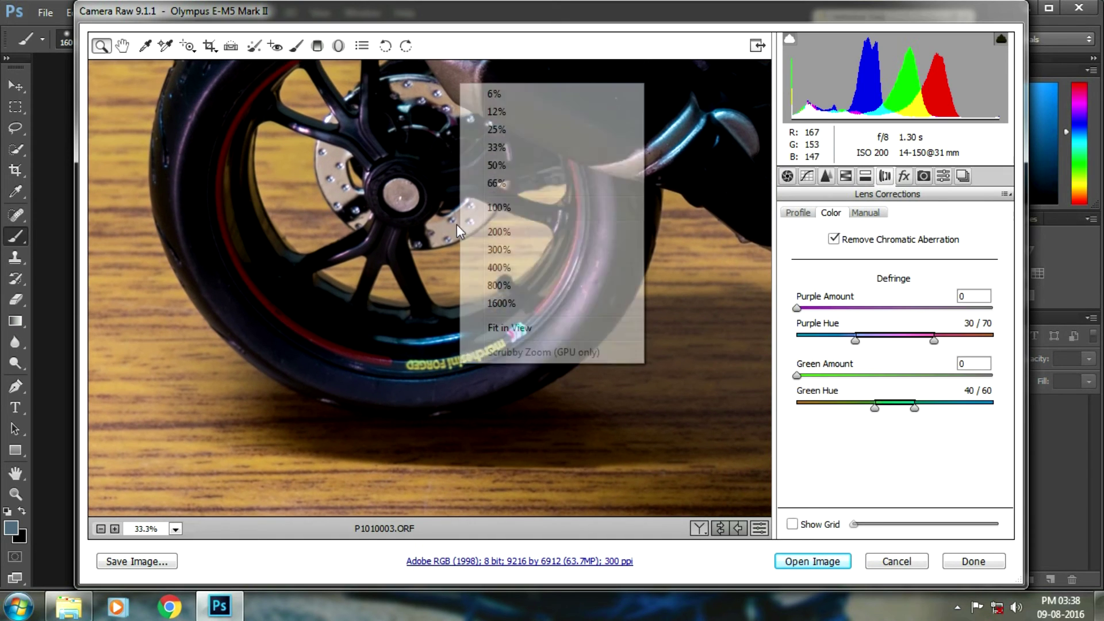
click(521, 329)
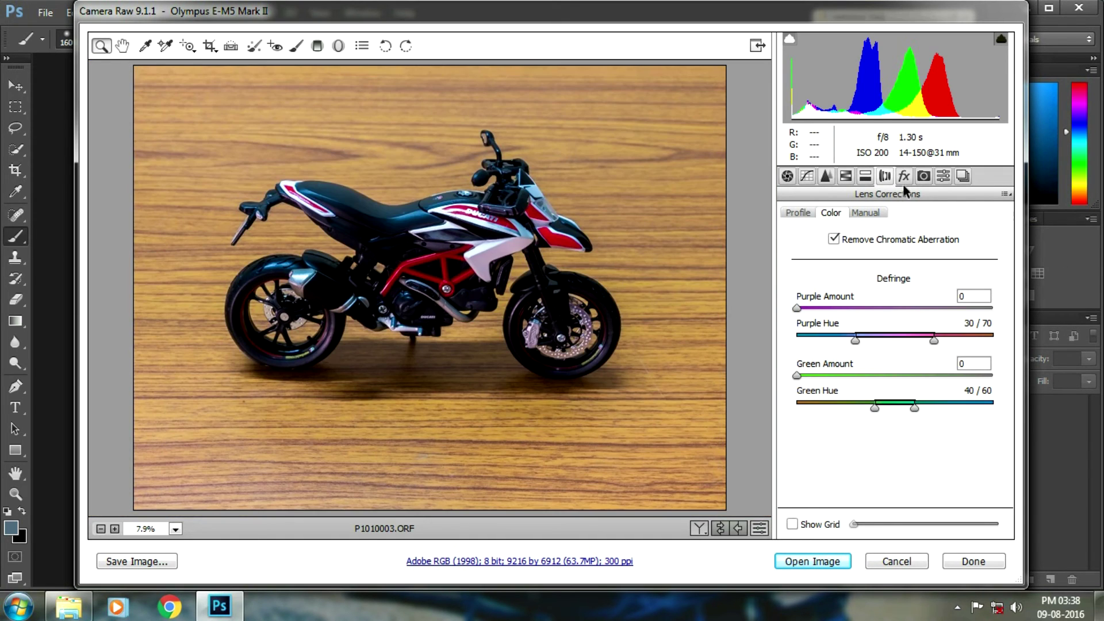
Set the Blue Primary Saturation in the camera calibration to +30.
click(904, 179)
click(924, 177)
click(946, 178)
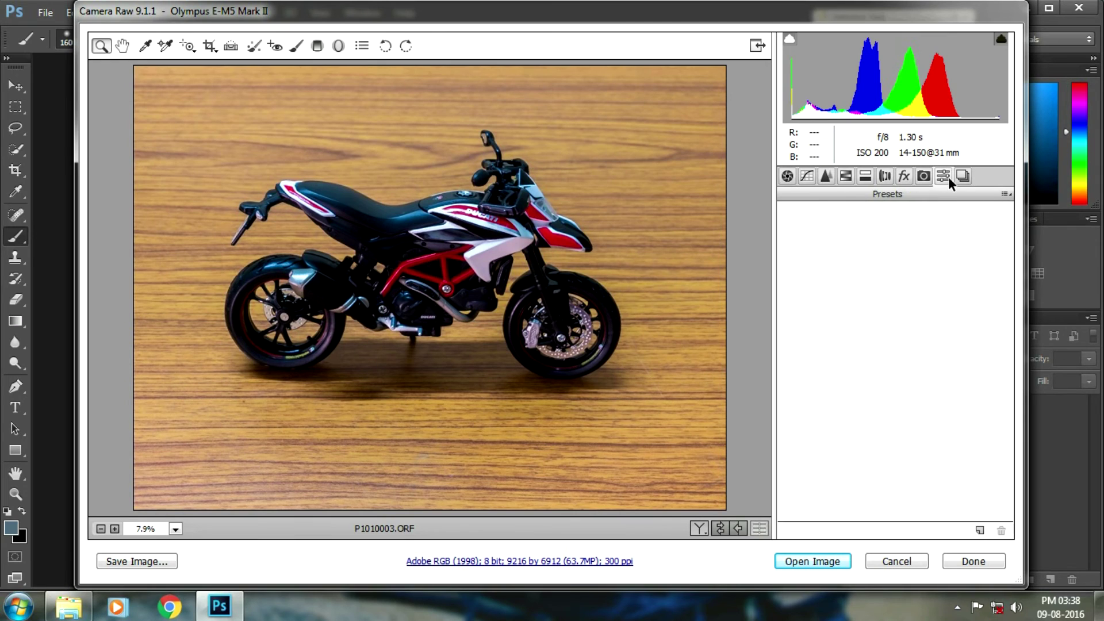
click(925, 177)
scroll(908, 425, down, 1)
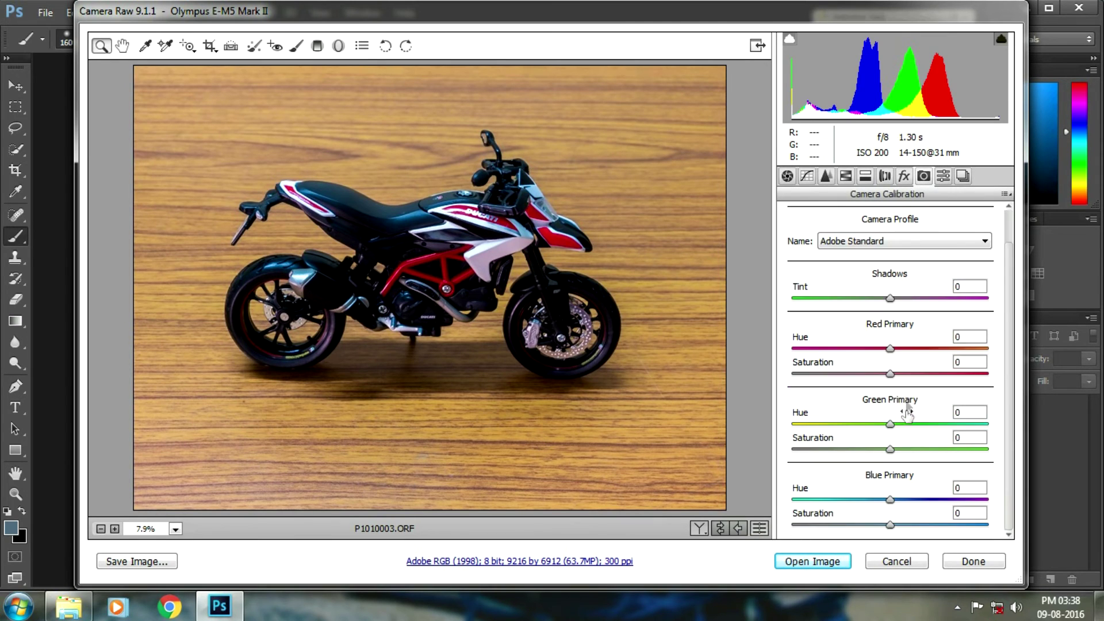
drag(890, 525, 919, 523)
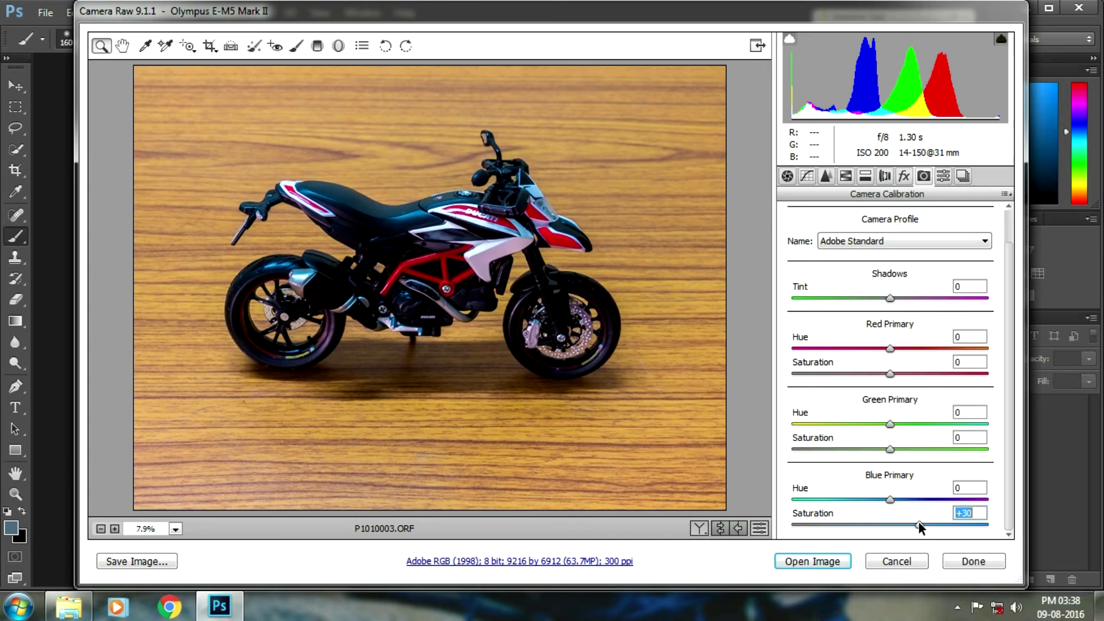
Crop the photo more tightly around the motorcycle, to about 8053 by 5800 pixels.
click(787, 176)
click(210, 46)
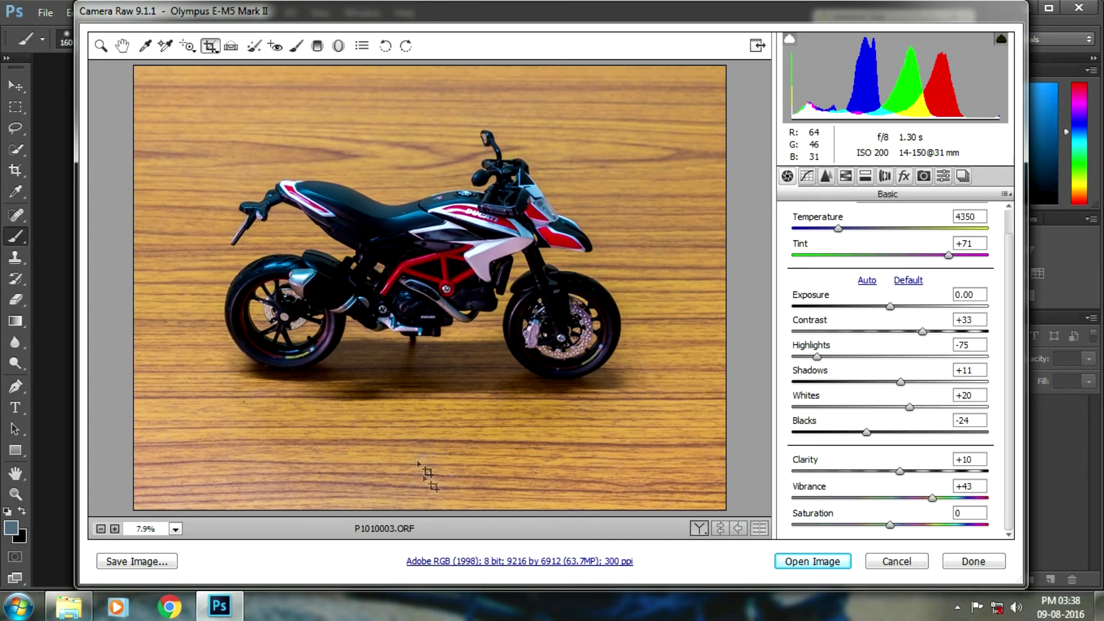
drag(189, 81, 706, 454)
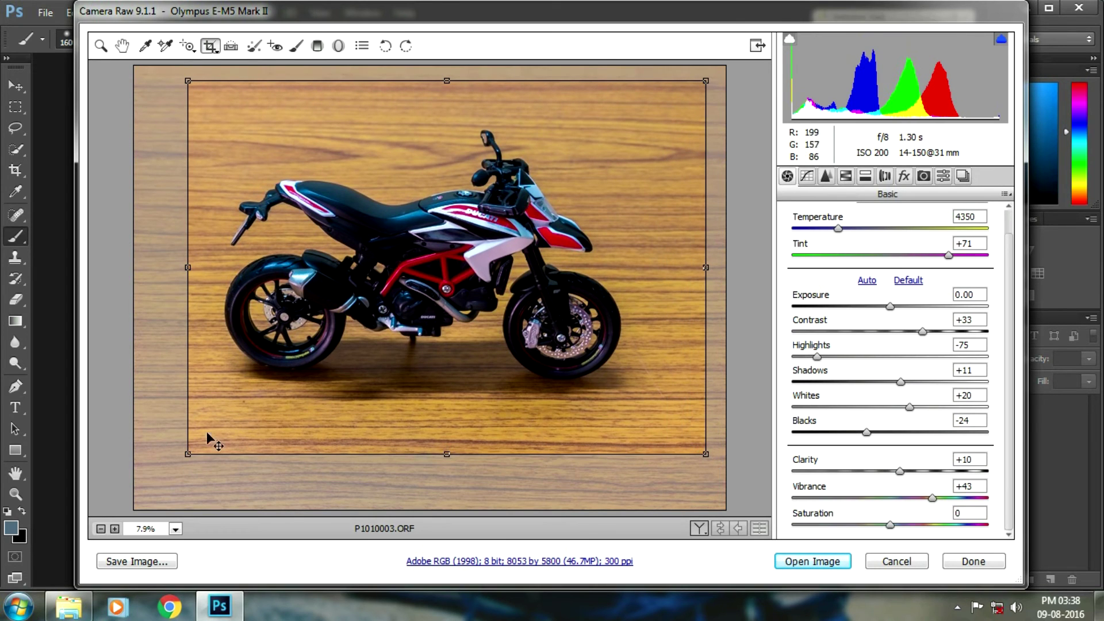
Widen the crop to include more wood behind the motorcycle's rear wheel and open the adjusted photo in Photoshop.
drag(187, 267, 146, 266)
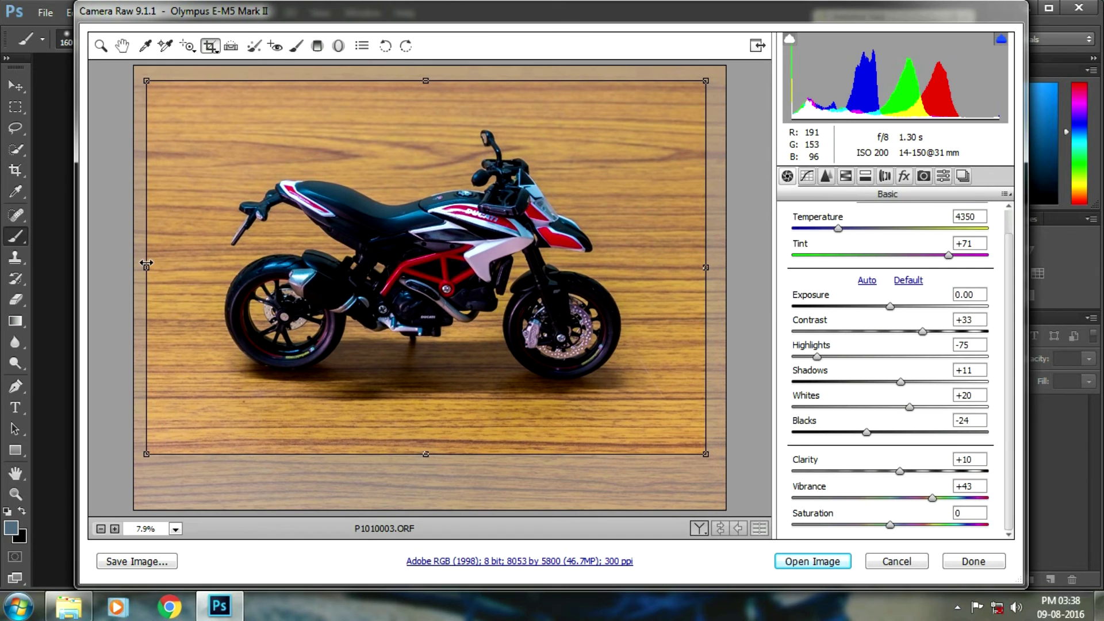
click(829, 563)
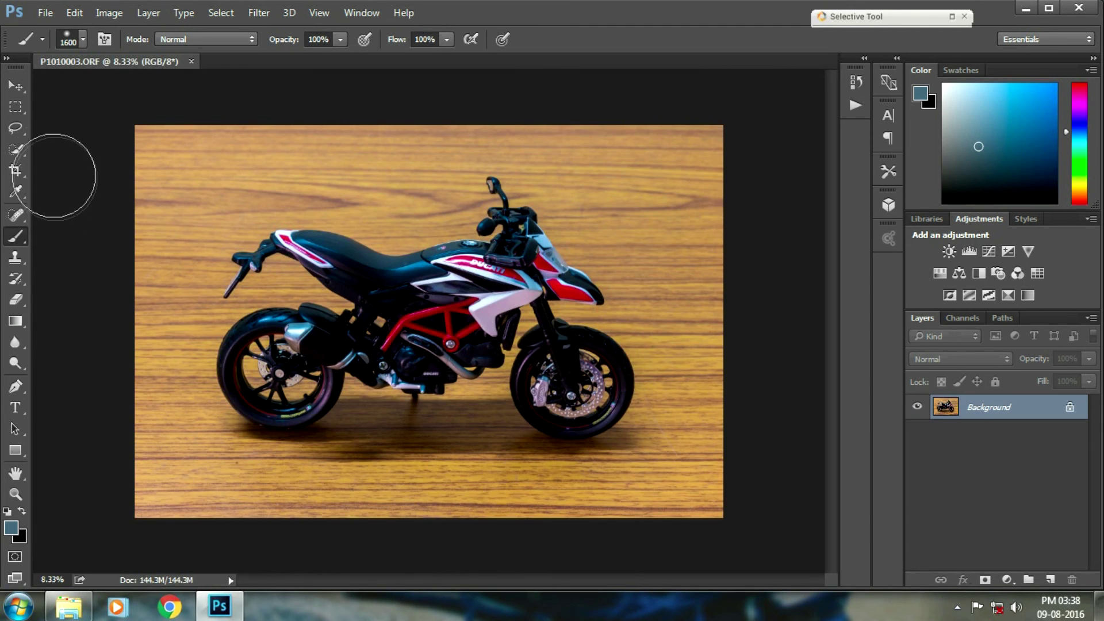
With the Move tool active, inspect the front wheel, rear wheel, tail and fuel tank at 50% zoom, and return to the whole photo.
click(21, 89)
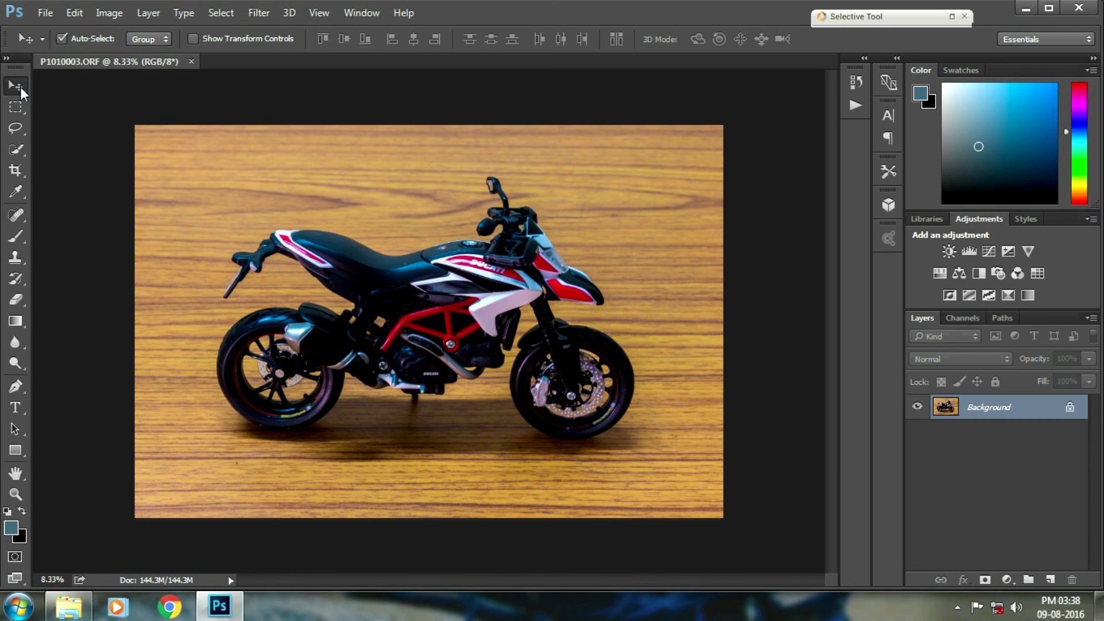
key(ctrl+plus)
key(ctrl+plus)
key(ctrl+plus)
key(ctrl+plus)
key(ctrl+plus)
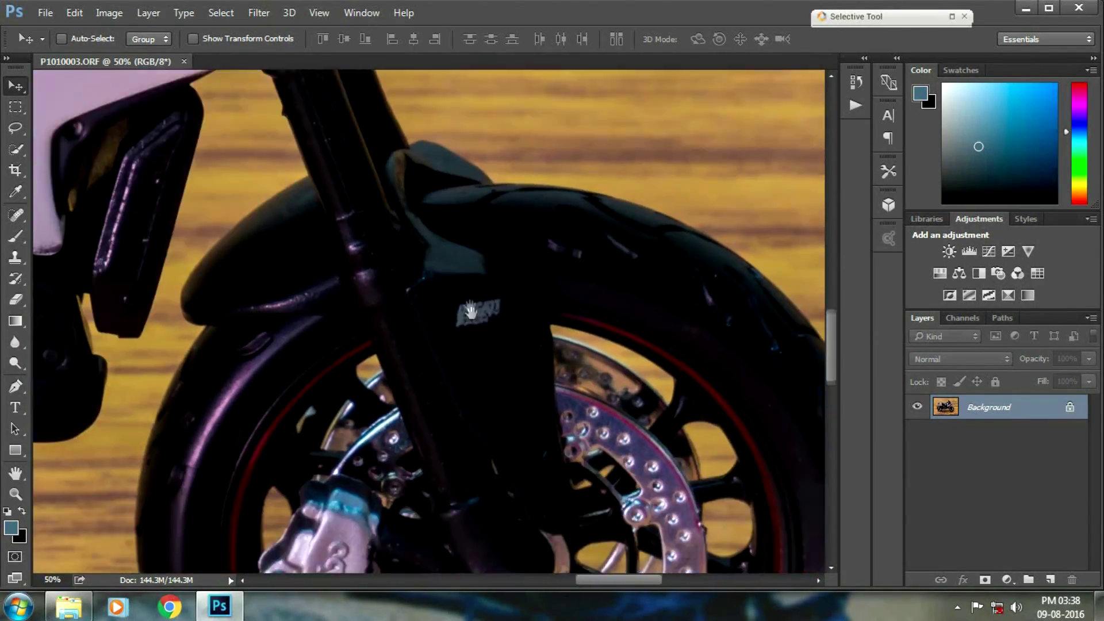
scroll(520, 390, down, 1)
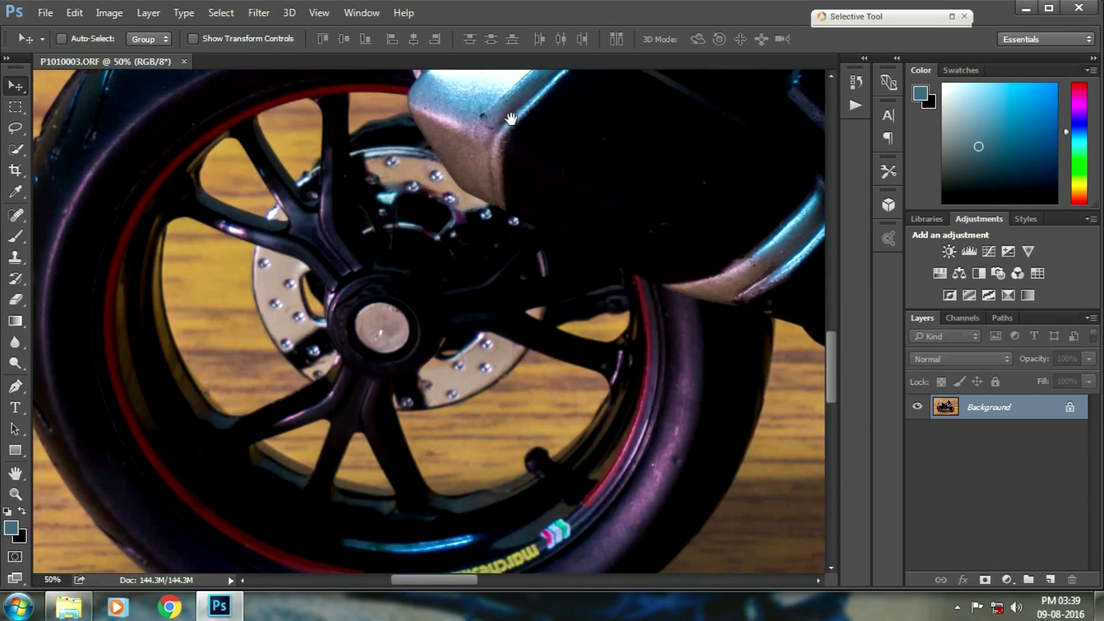
scroll(541, 172, up, 15)
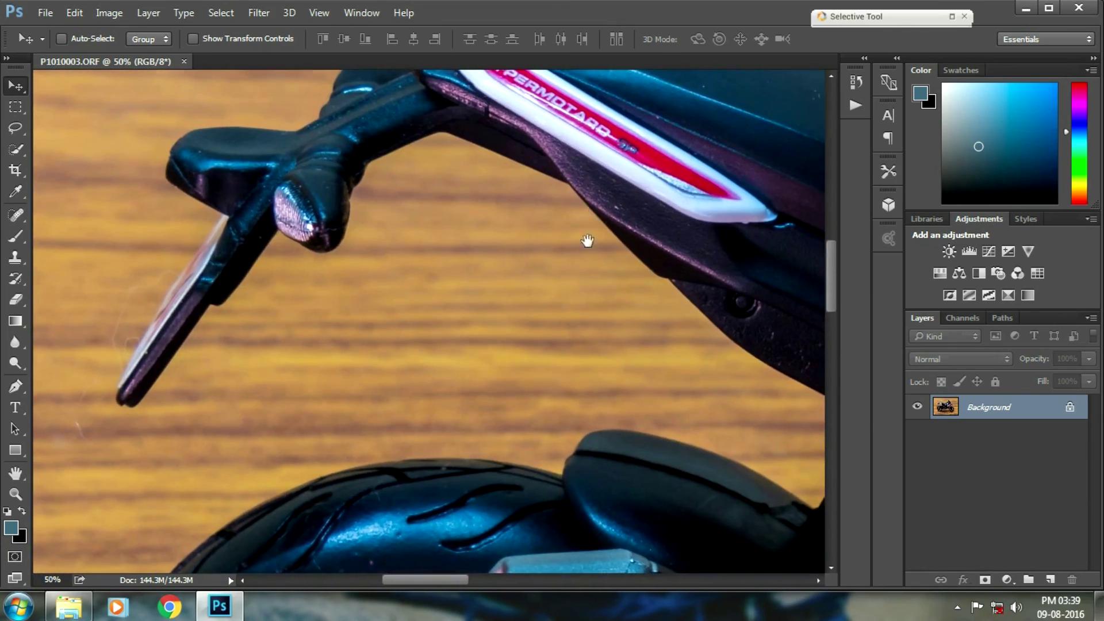
scroll(587, 240, up, 5)
drag(501, 371, 361, 406)
scroll(361, 407, up, 5)
scroll(403, 403, right, 5)
drag(431, 399, 392, 288)
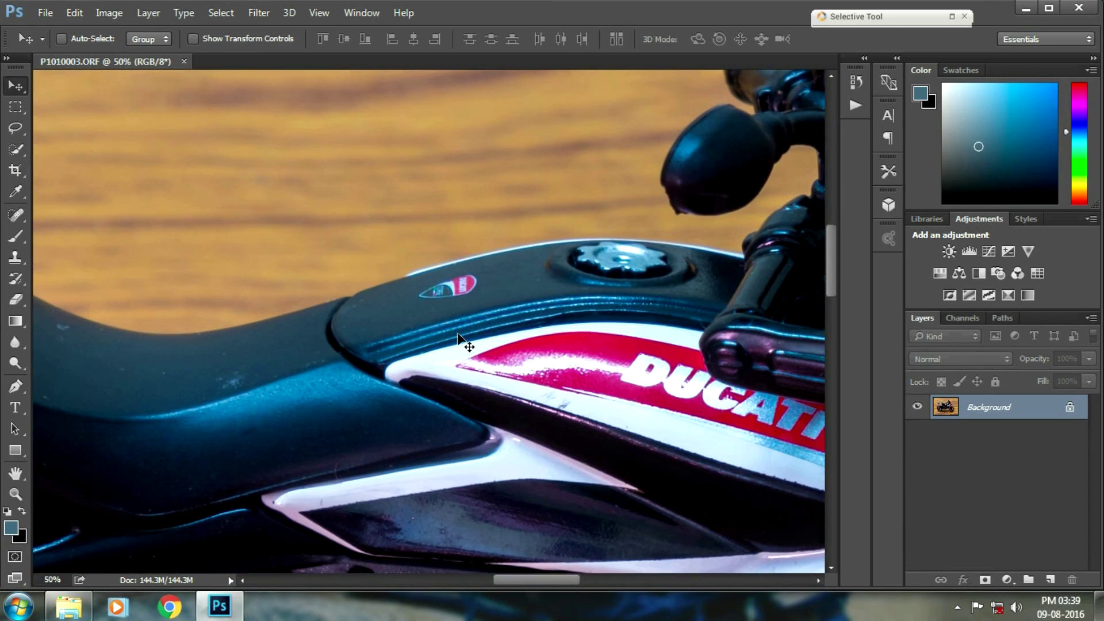
scroll(458, 339, down, 5)
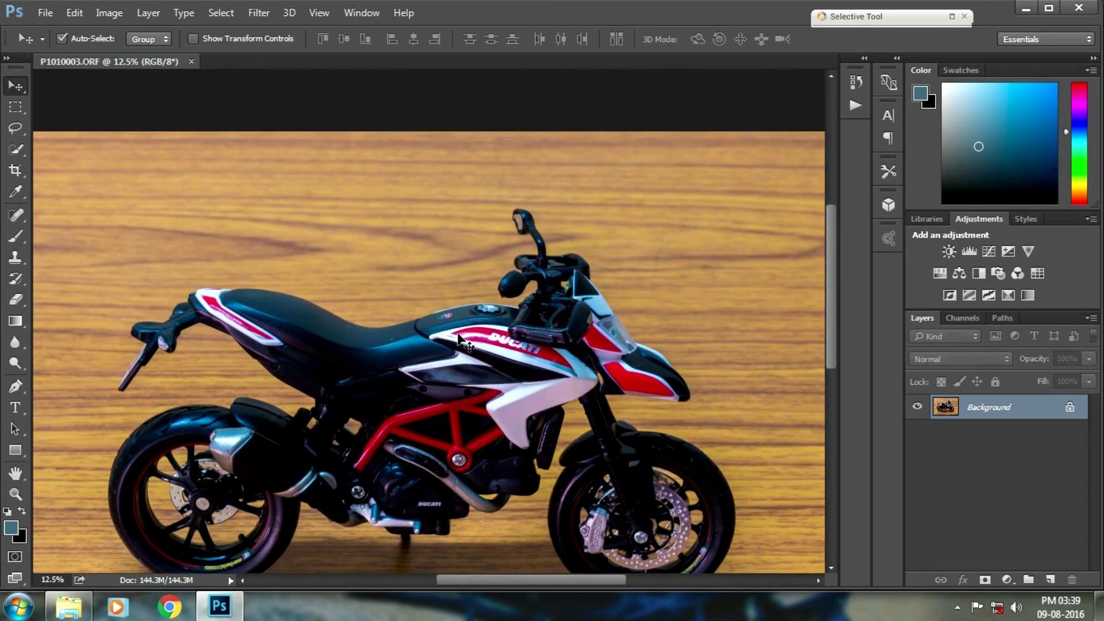
scroll(458, 339, down, 3)
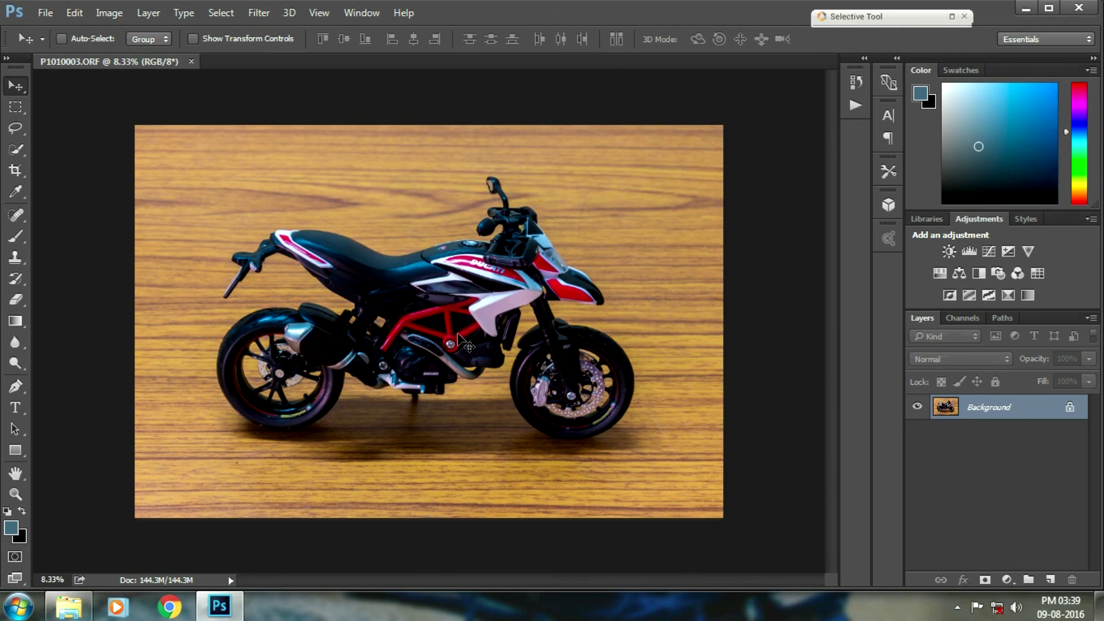